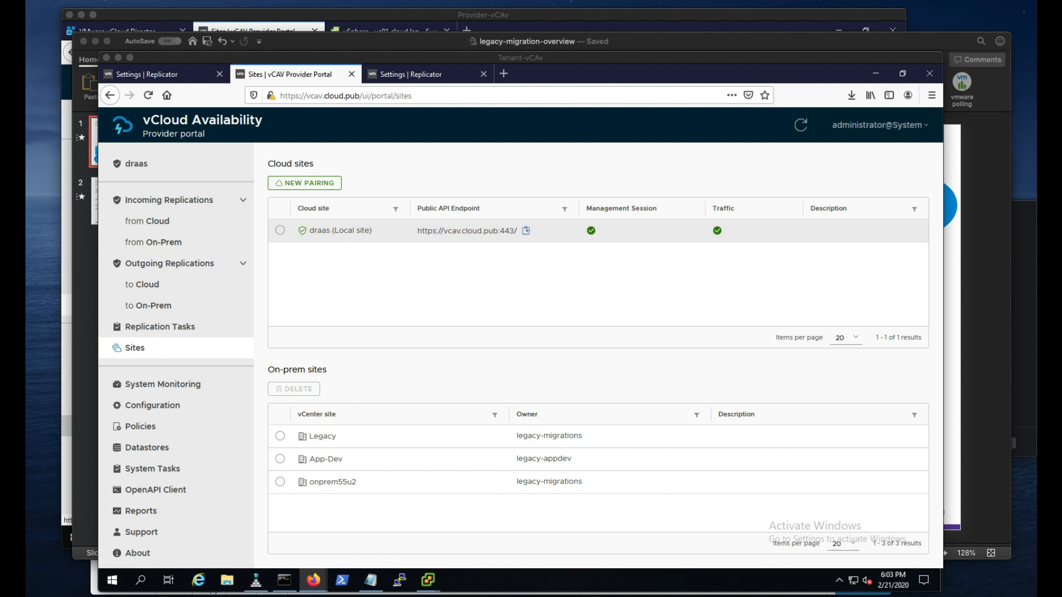
- Switch to the vc01 vSphere Client and view the summary of virtual machine n-vm-02
{"action": "left_click", "coordinate": [428, 580]}
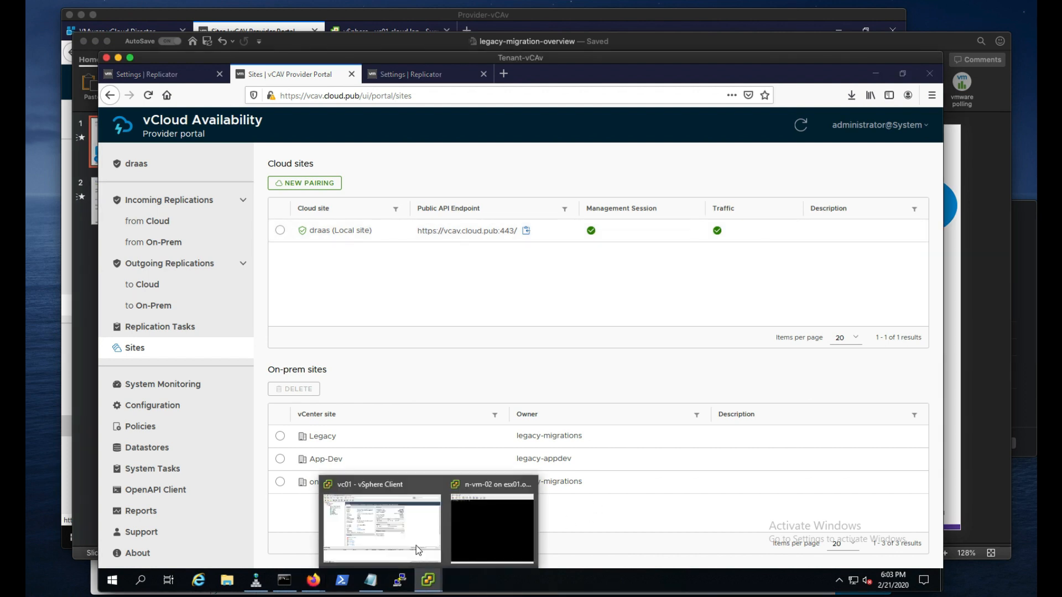
{"action": "left_click", "coordinate": [387, 526]}
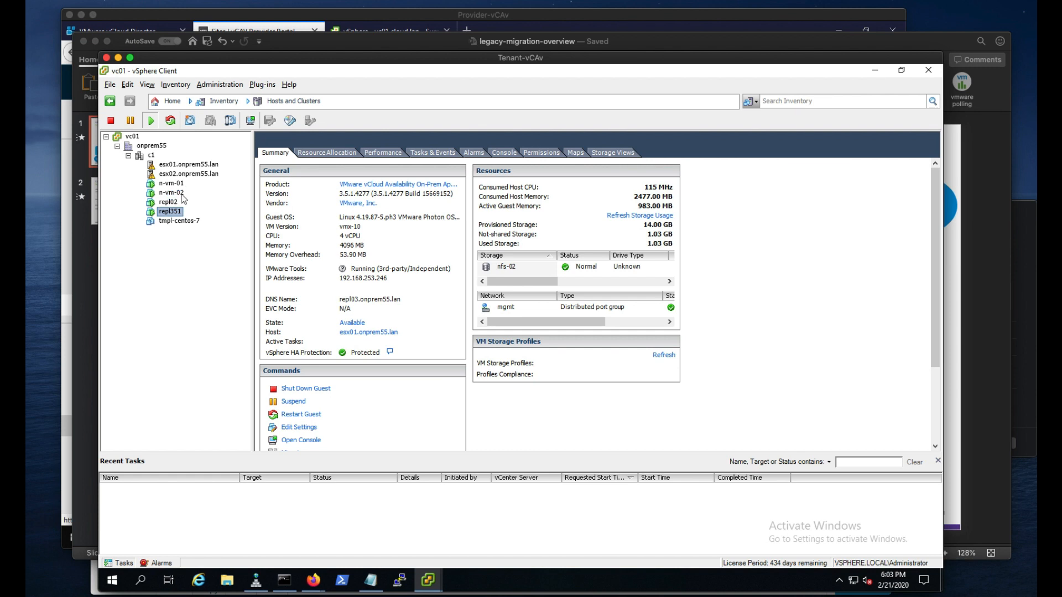
{"action": "left_click", "coordinate": [178, 193]}
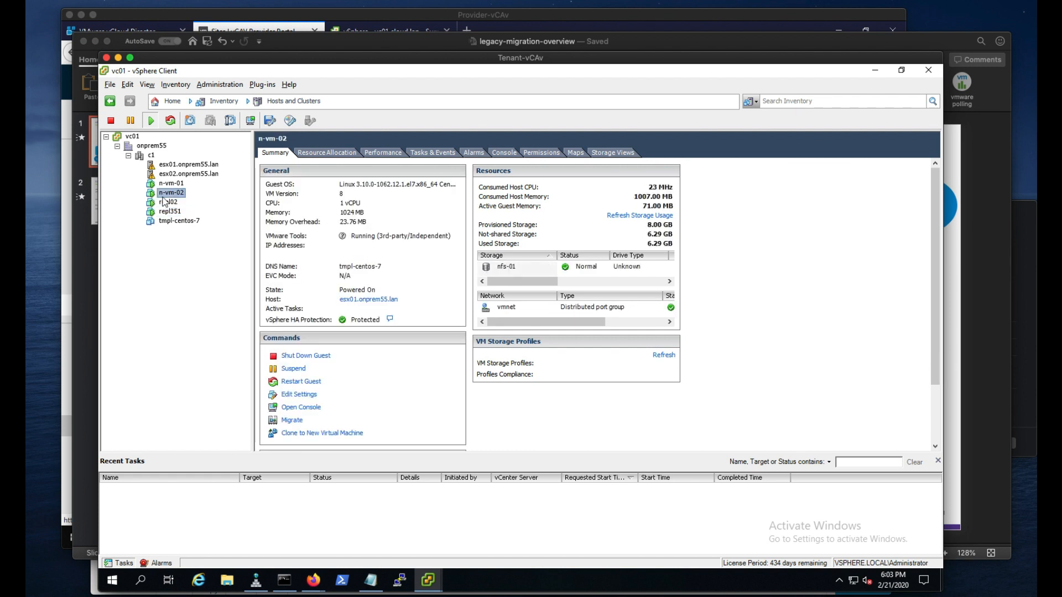
- Switch to the vCloud Director login page in Firefox and continue with the organization name legacy-appdev
{"action": "left_click", "coordinate": [313, 579]}
{"action": "left_click", "coordinate": [396, 546]}
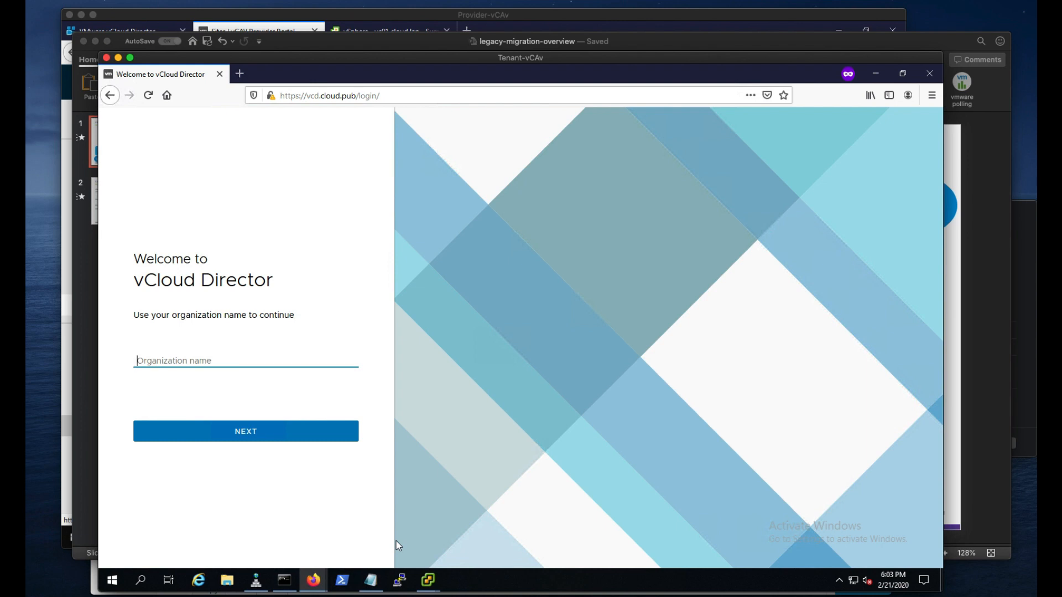
{"action": "type", "text": "legacy-appdev"}
{"action": "key", "text": "Return"}
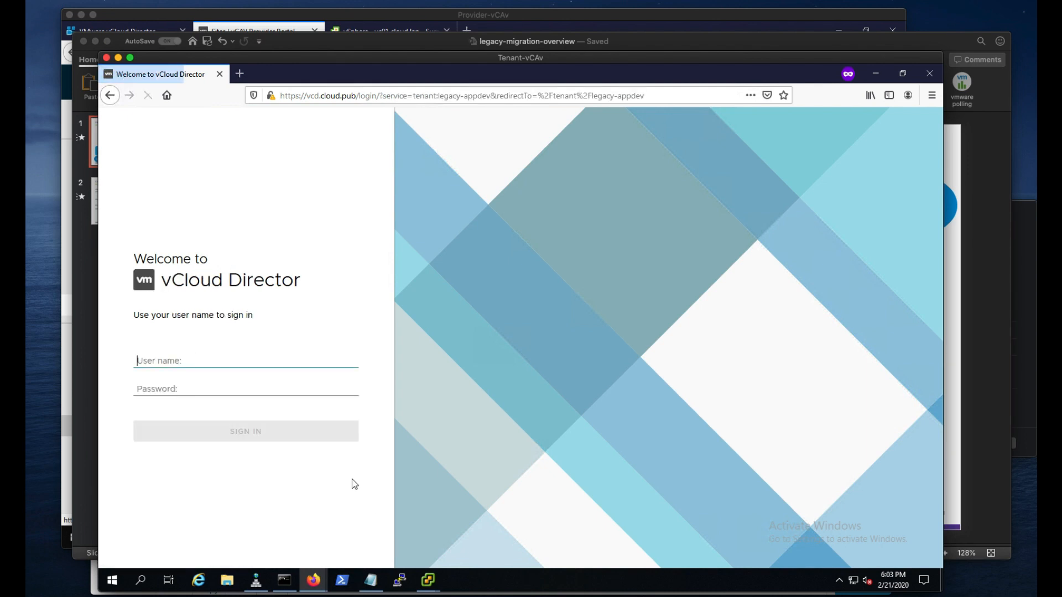
- Sign in to the organization with the user name appuser and the account password
{"action": "left_click", "coordinate": [218, 364]}
{"action": "type", "text": "a"}
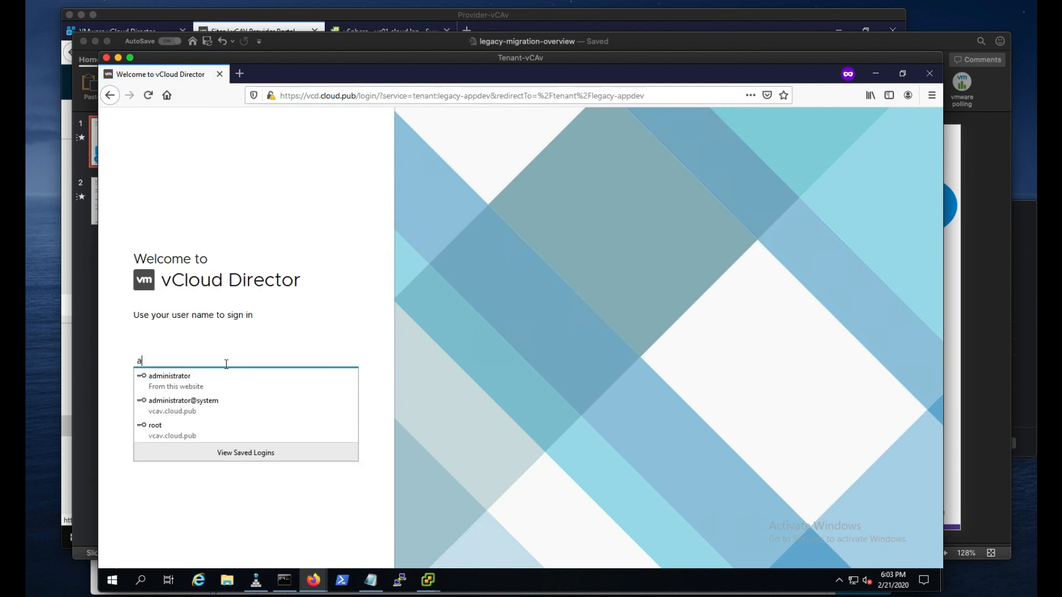
{"action": "type", "text": "ppuser********"}
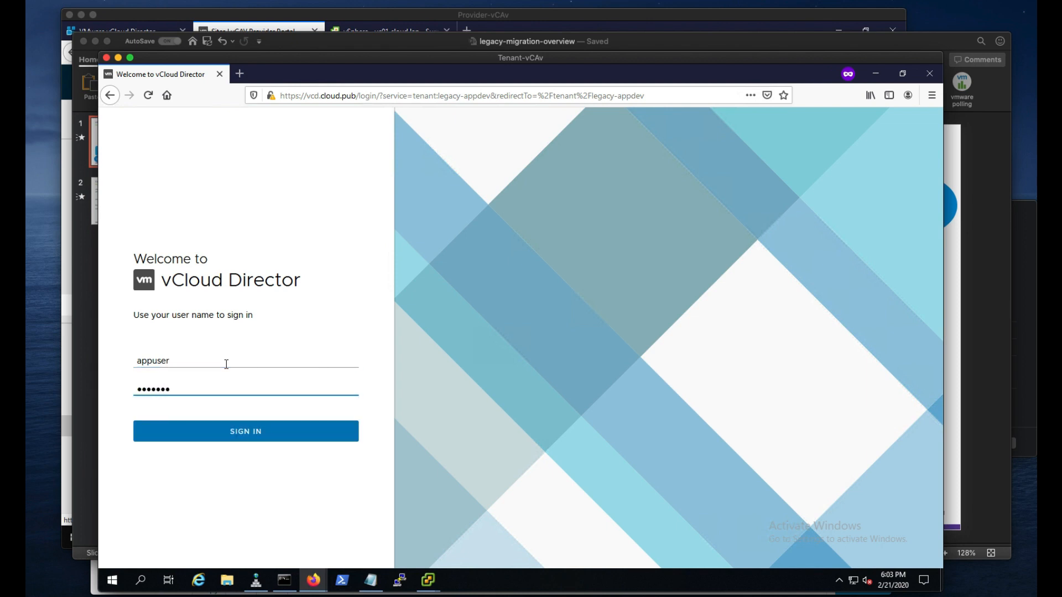
{"action": "left_click", "coordinate": [221, 431]}
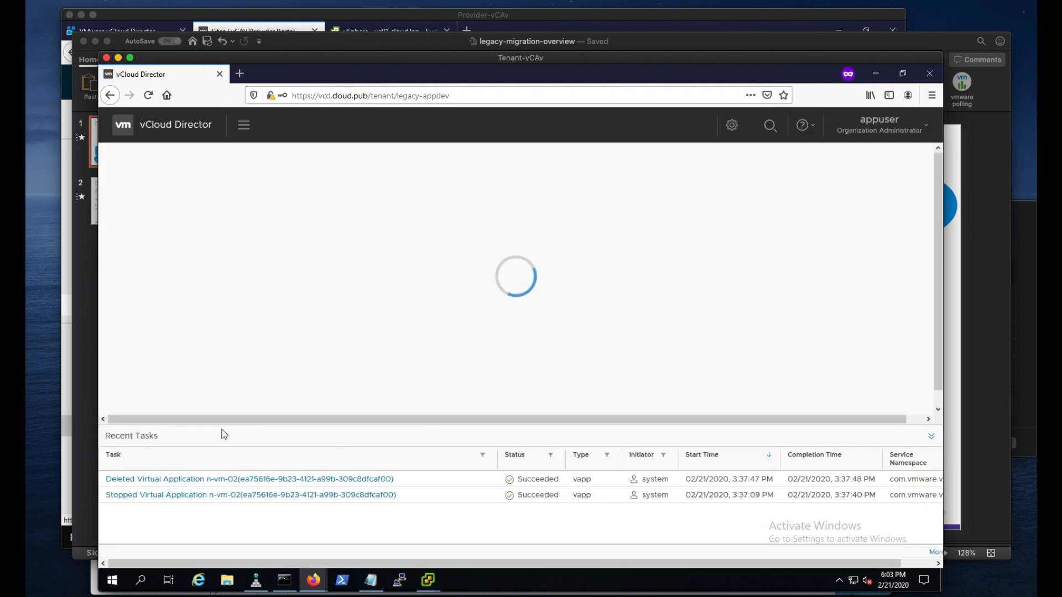
- Switch to the vCloud Availability provider portal and review the App-Dev Team policy with its compliance status
{"action": "mouse_move", "coordinate": [313, 580]}
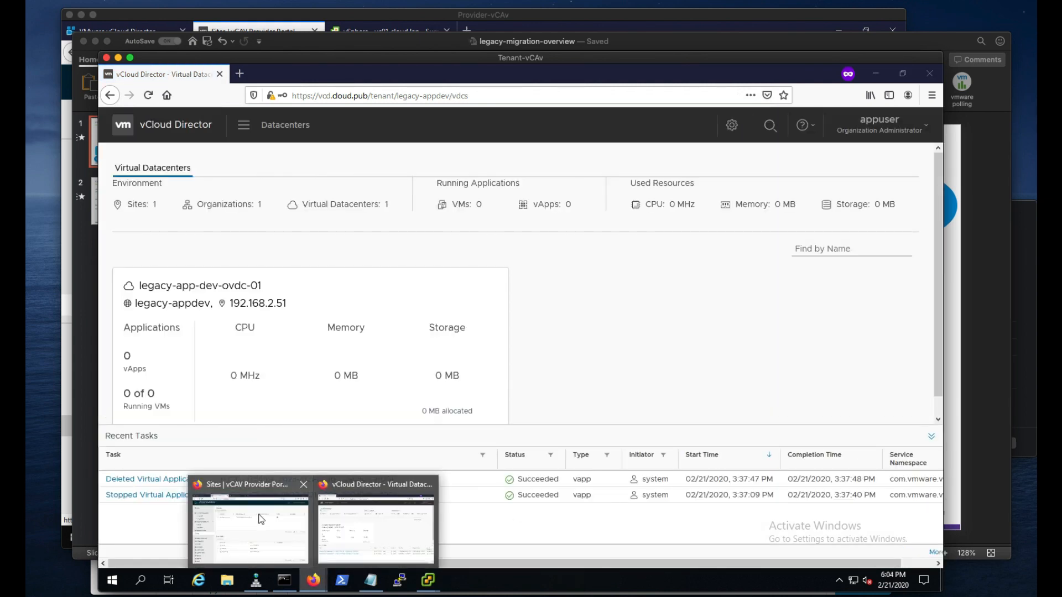
{"action": "left_click", "coordinate": [260, 519]}
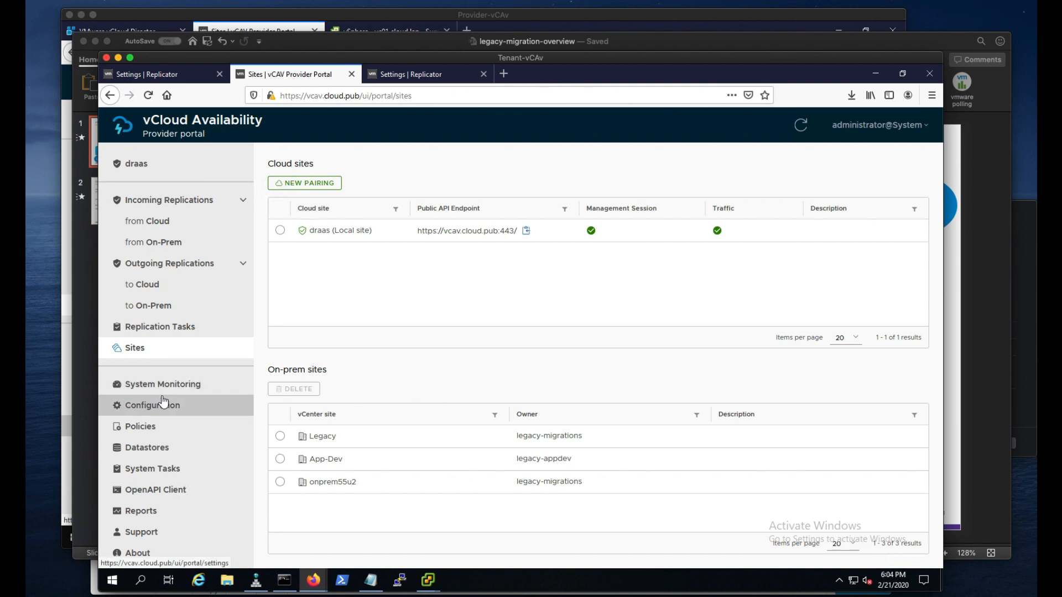
{"action": "left_click", "coordinate": [164, 426]}
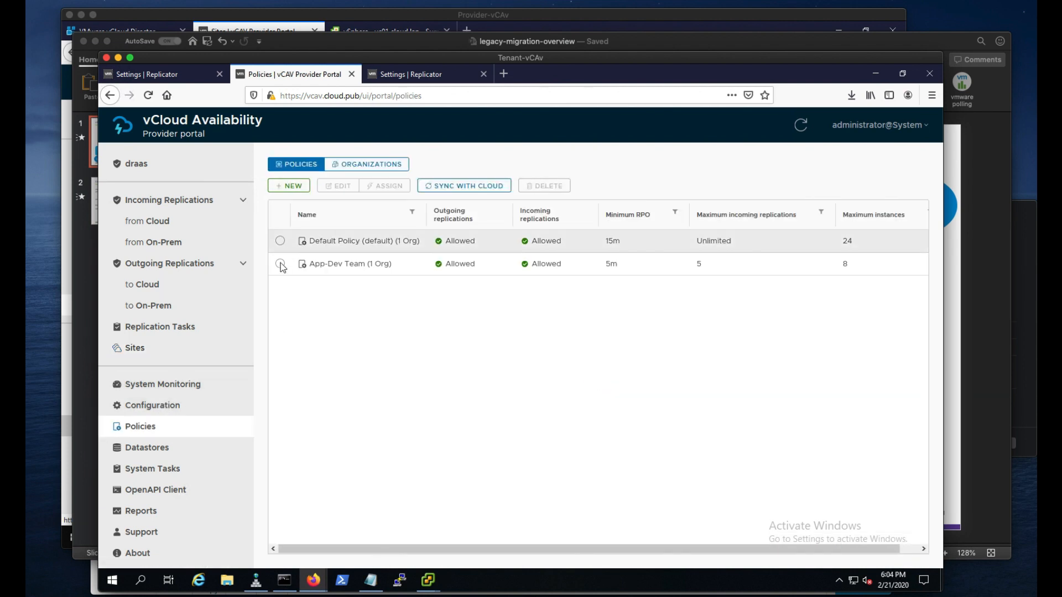
{"action": "left_click", "coordinate": [281, 264]}
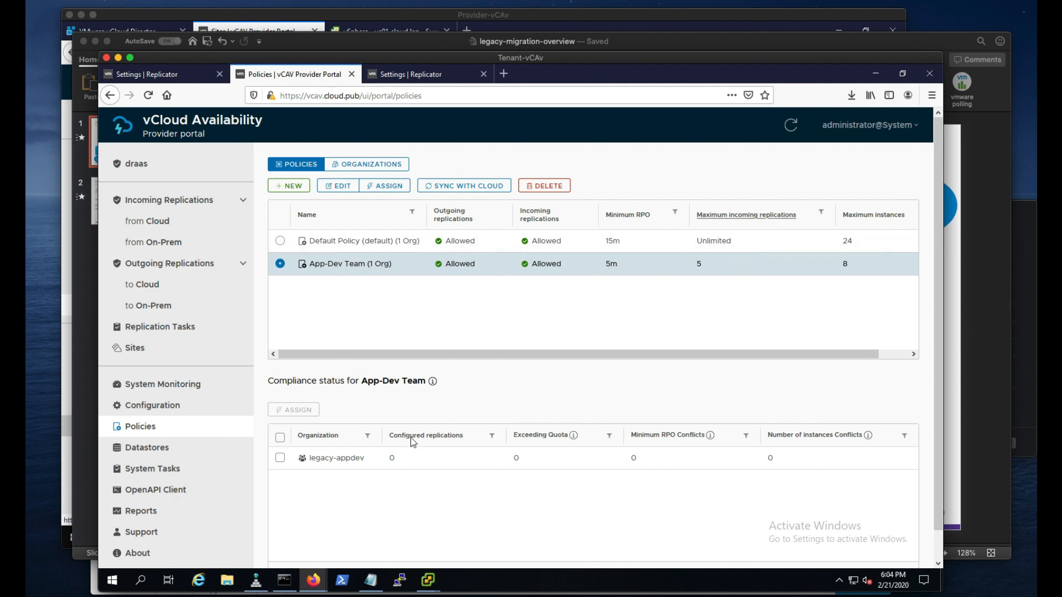
- Return to the vCloud Director tenant window and open the incoming replications from On-Prem in vCloud Availability (draas)
{"action": "mouse_move", "coordinate": [326, 581]}
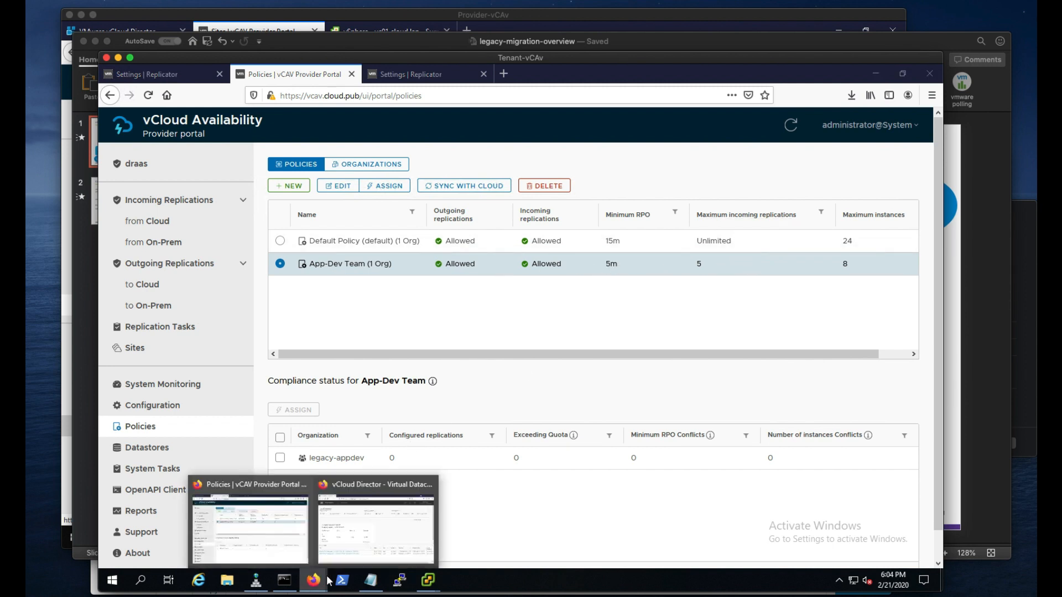
{"action": "left_click", "coordinate": [379, 540]}
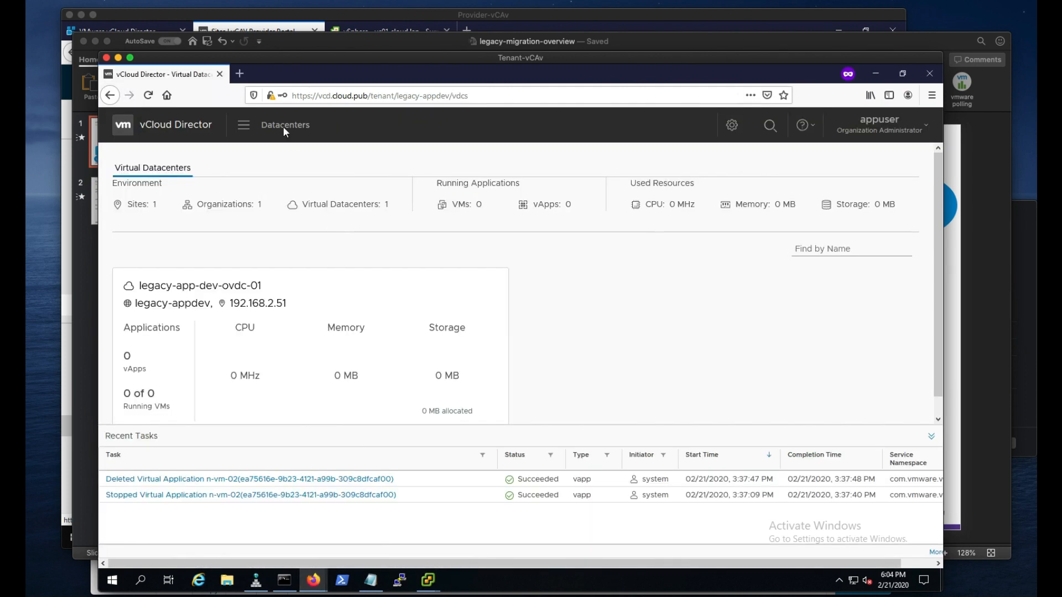
{"action": "left_click", "coordinate": [241, 126]}
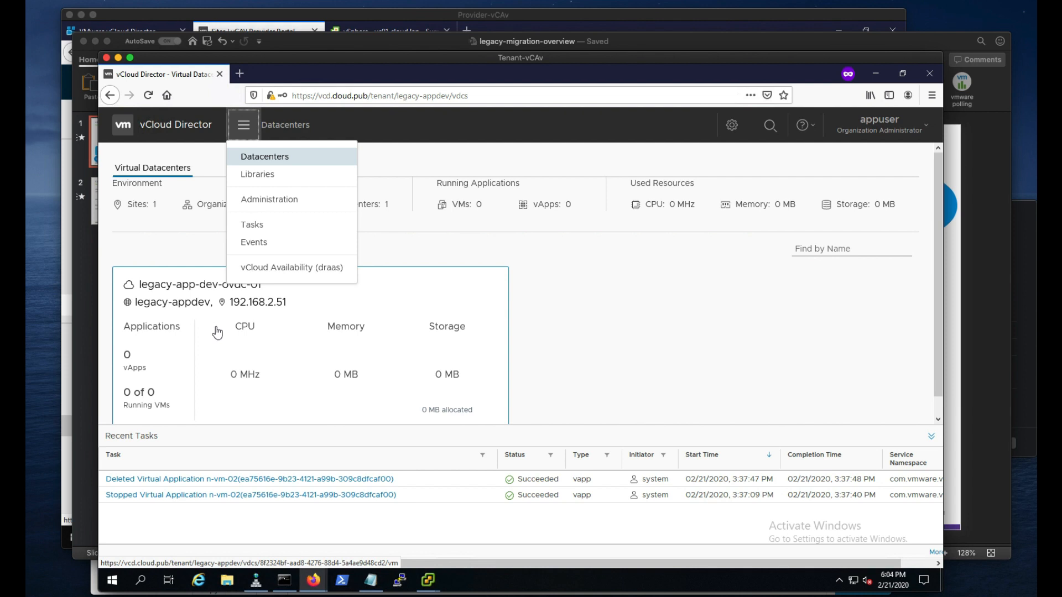
{"action": "left_click", "coordinate": [287, 270]}
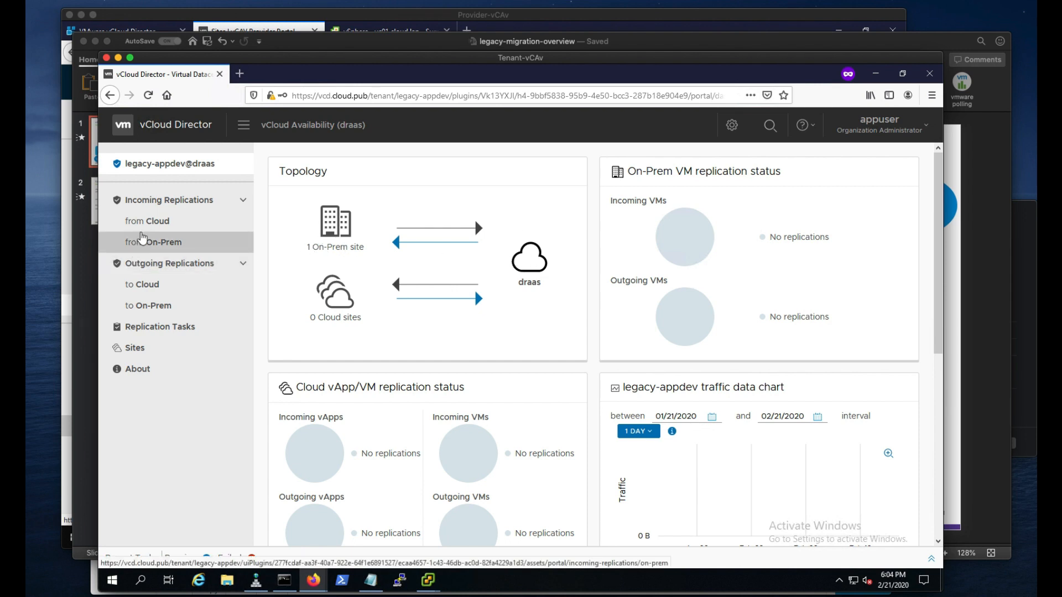
{"action": "left_click", "coordinate": [154, 244]}
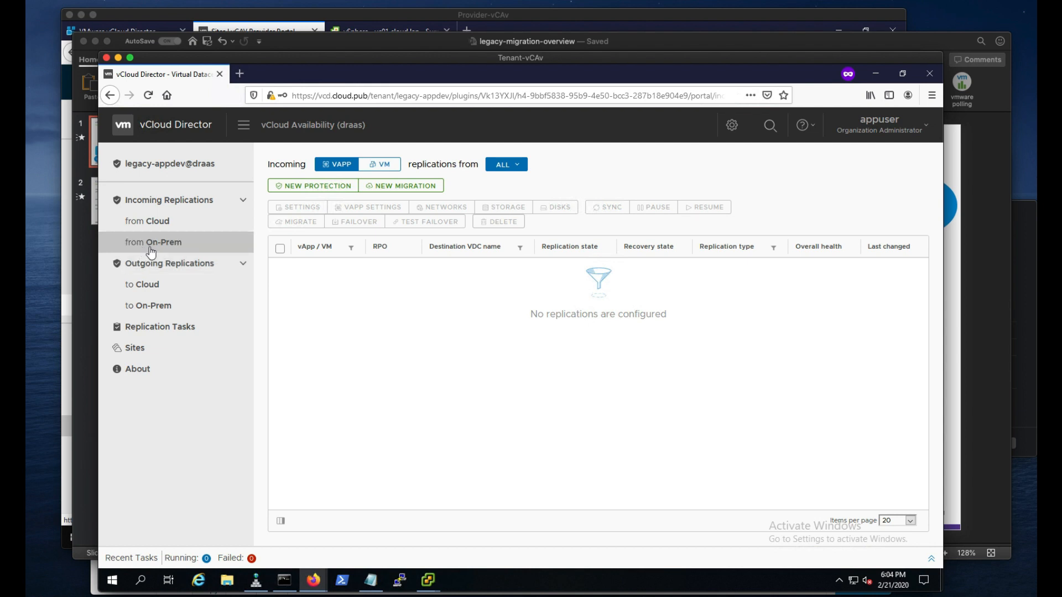
- Start a new migration from source site App-Dev and select n-vm-02 as the VM to replicate
{"action": "left_click", "coordinate": [414, 191]}
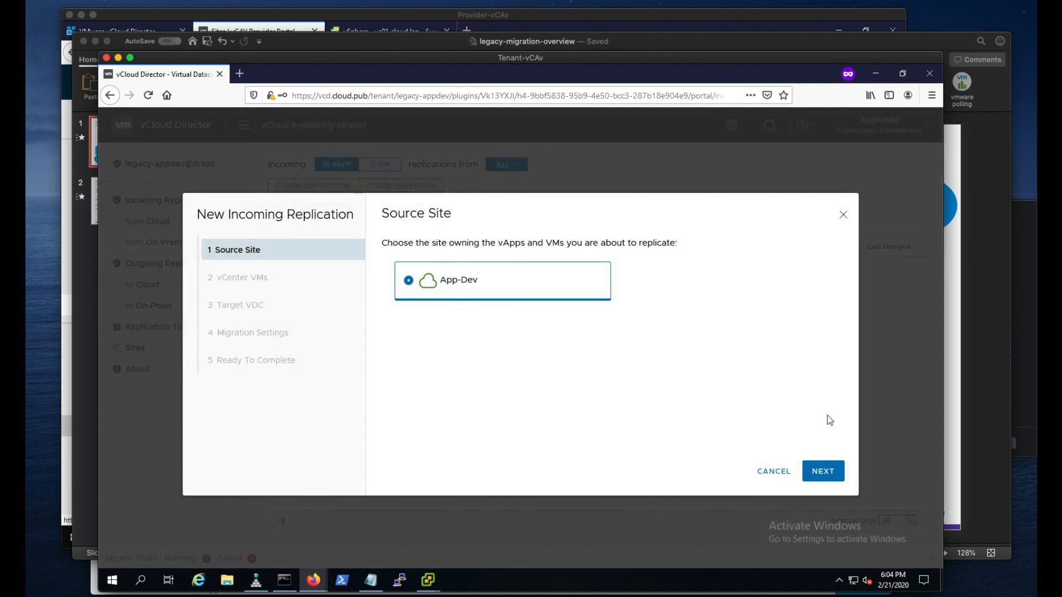
{"action": "left_click", "coordinate": [824, 472]}
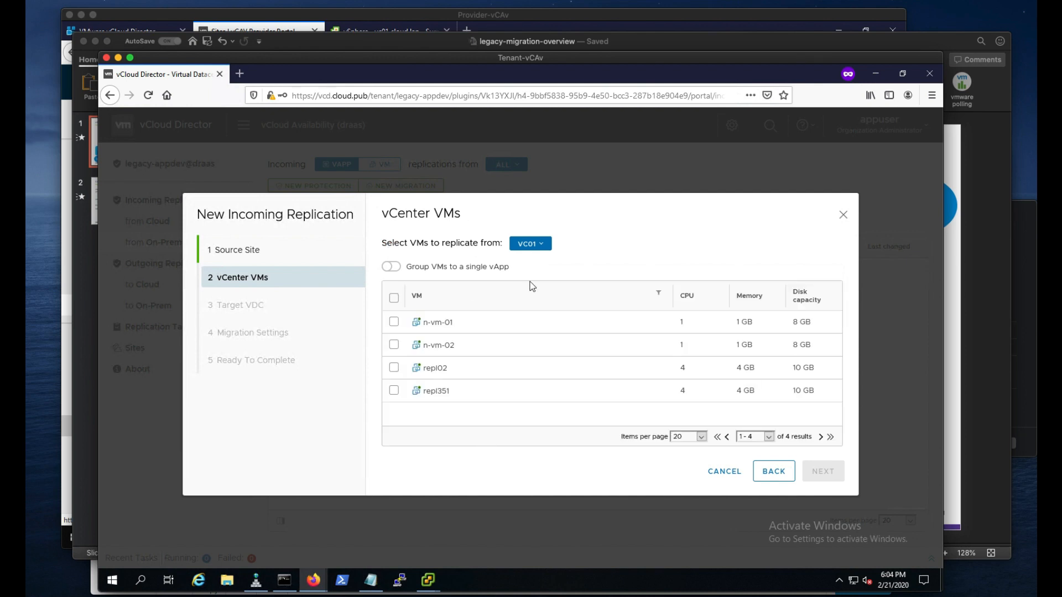
{"action": "left_click", "coordinate": [395, 345]}
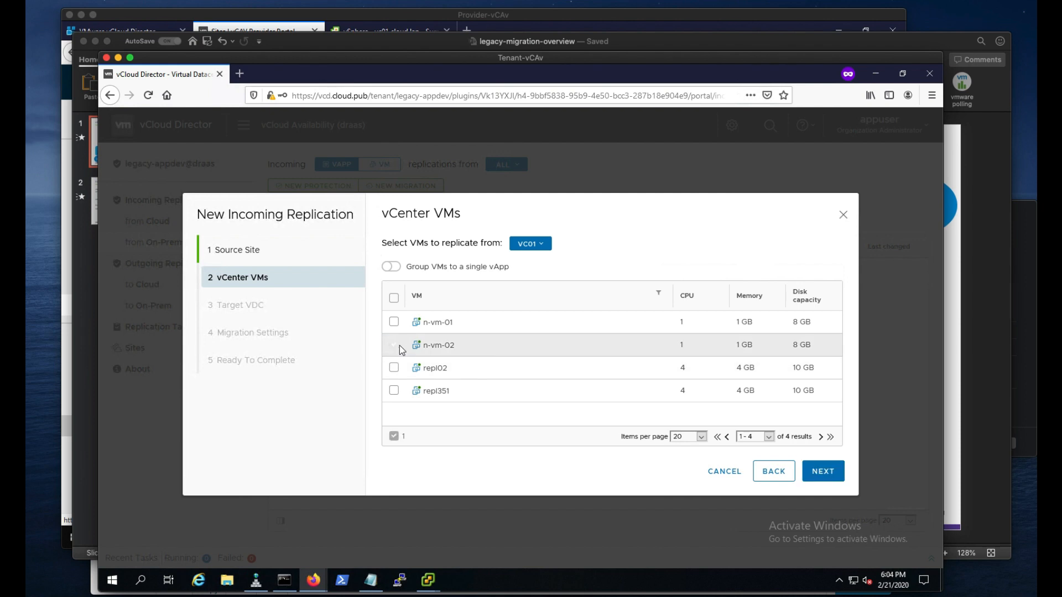
{"action": "left_click", "coordinate": [824, 473]}
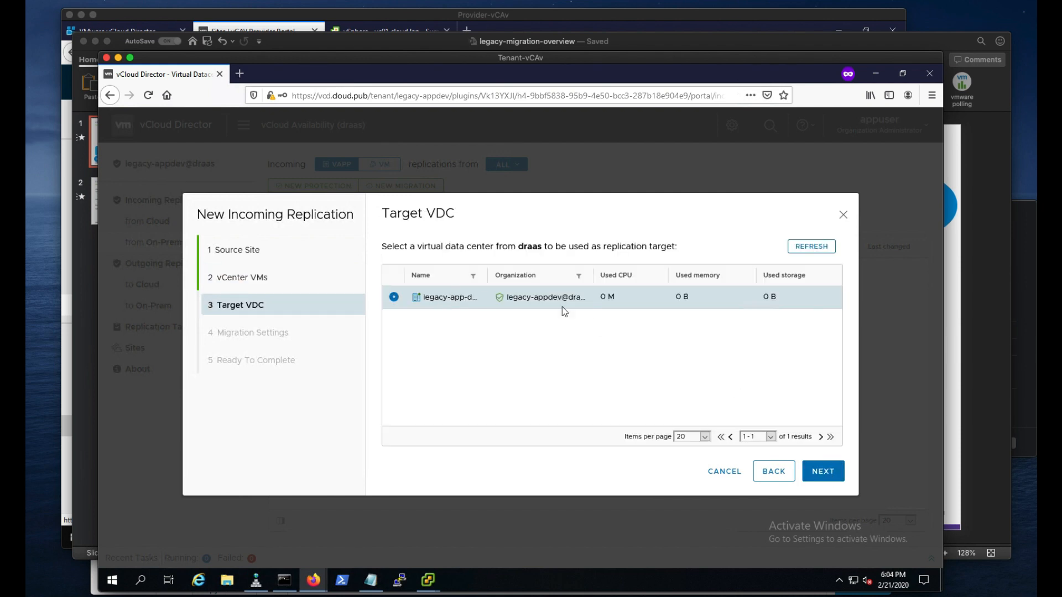
- Accept the legacy-app-dev-ovdc-01 target VDC, choose vSAN Default Storage Policy, and finish creating the migration
{"action": "left_click", "coordinate": [828, 477]}
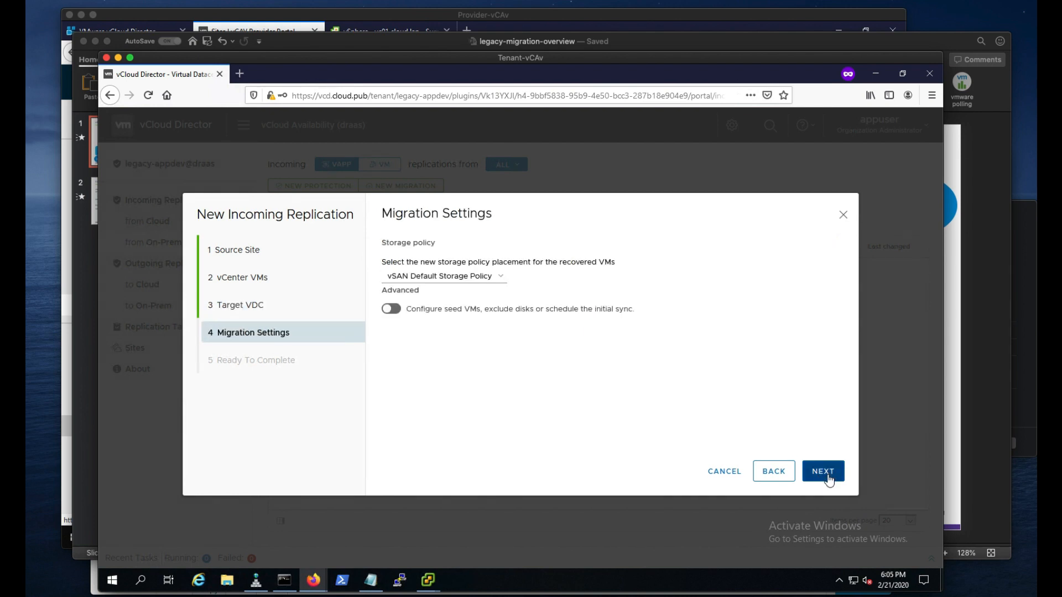
{"action": "left_click", "coordinate": [473, 276]}
{"action": "left_click", "coordinate": [472, 288]}
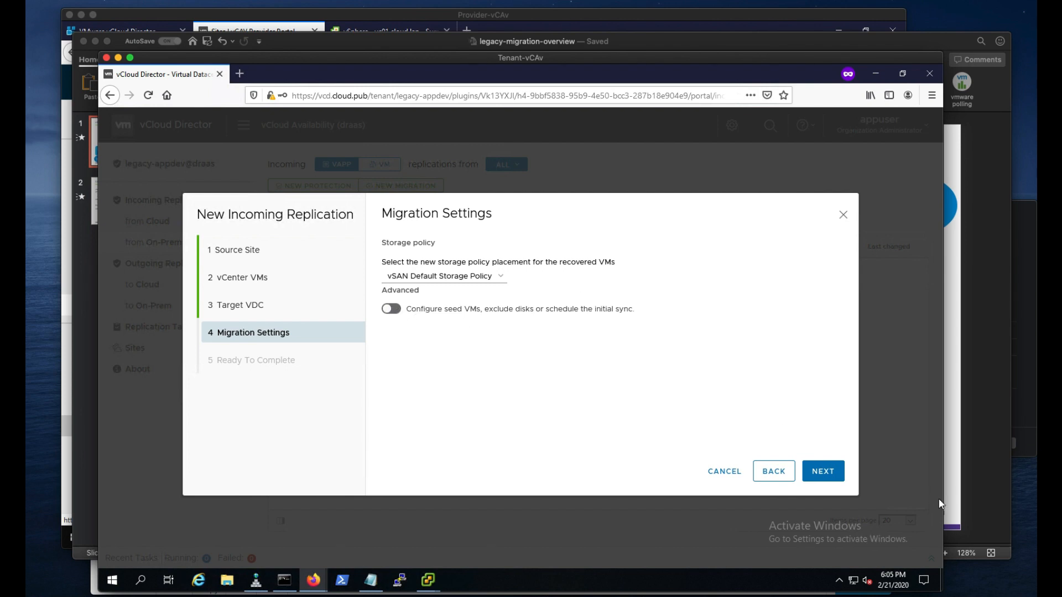
{"action": "left_click", "coordinate": [817, 467]}
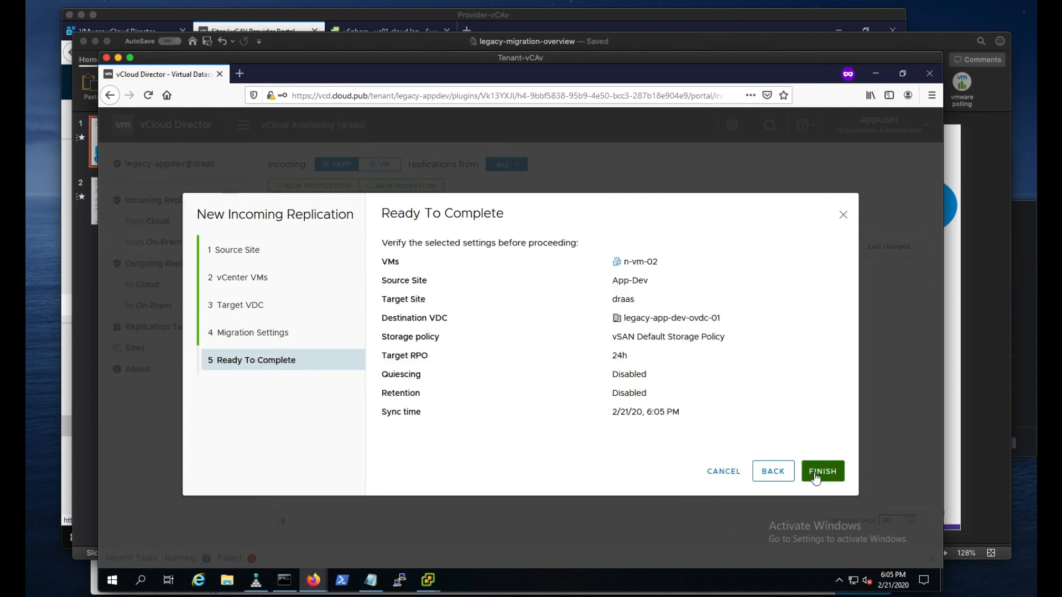
{"action": "left_click", "coordinate": [815, 473]}
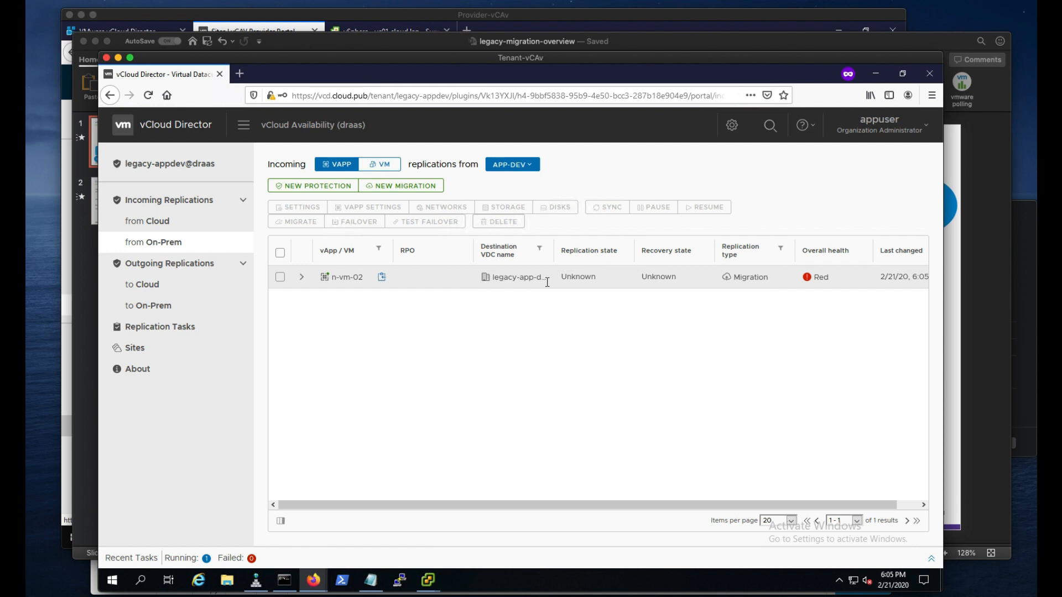
- Expand the n-vm-02 replication, then check its replication enablement task in the vc01 vSphere Client
{"action": "left_click", "coordinate": [311, 293]}
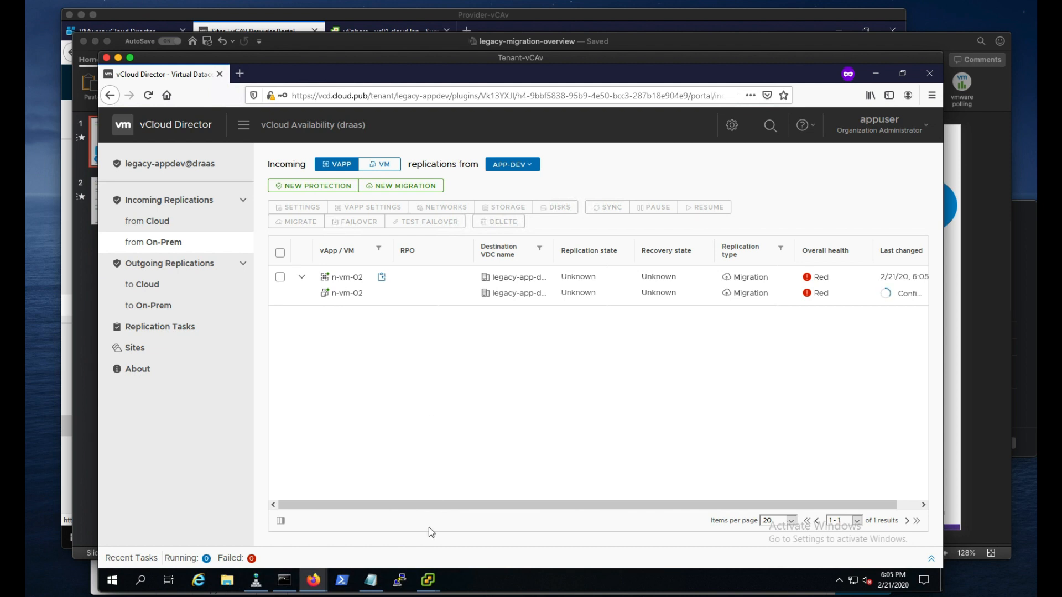
{"action": "mouse_move", "coordinate": [428, 582]}
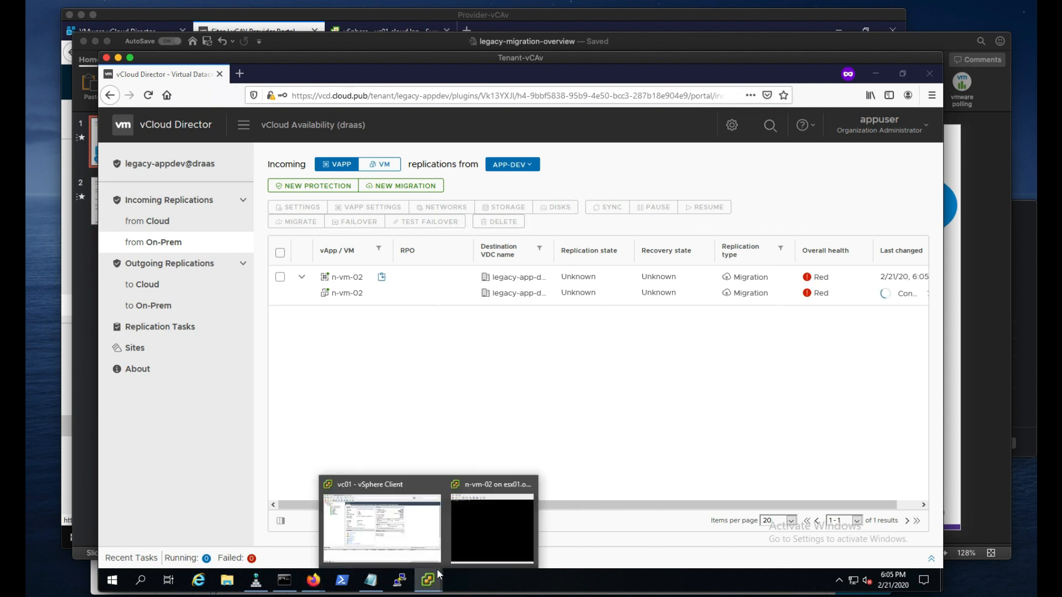
{"action": "left_click", "coordinate": [406, 526]}
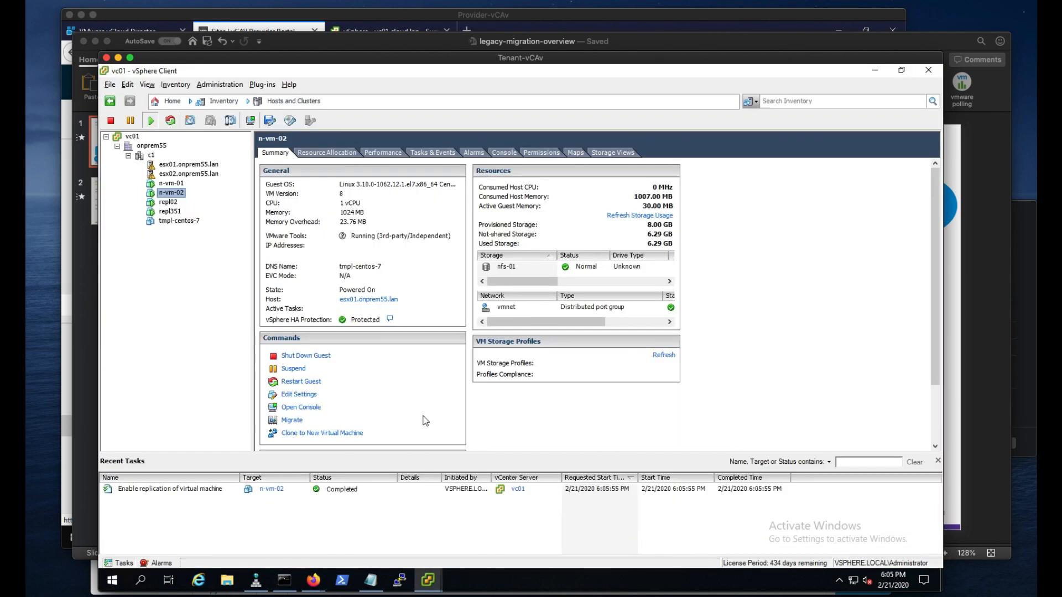
{"action": "left_click", "coordinate": [197, 489]}
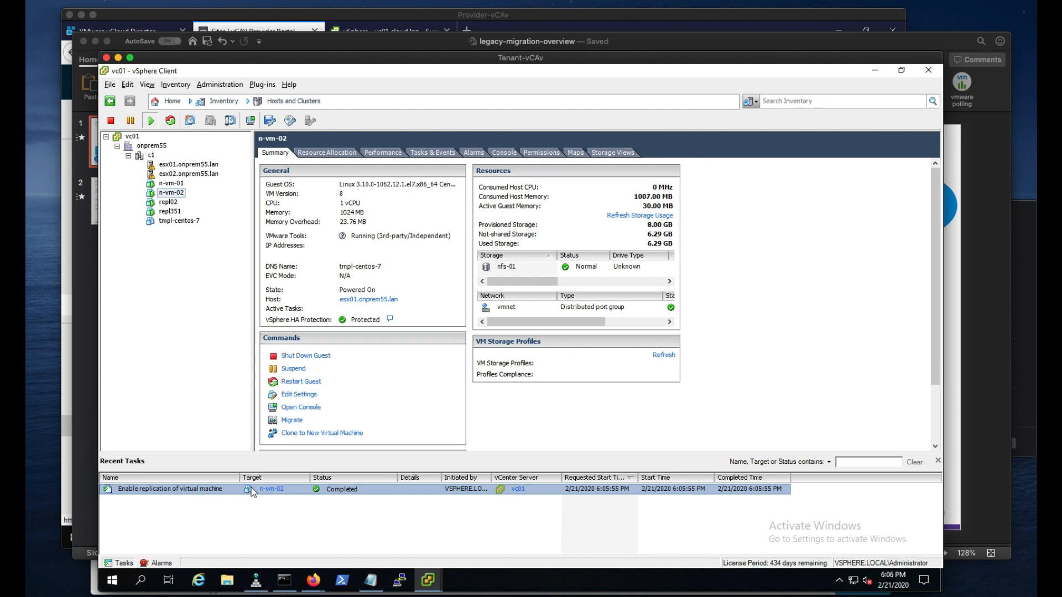
- Return to the vCloud Director tenant window and select the n-vm-02 replication to view its details
{"action": "left_click", "coordinate": [310, 582]}
{"action": "left_click", "coordinate": [350, 540]}
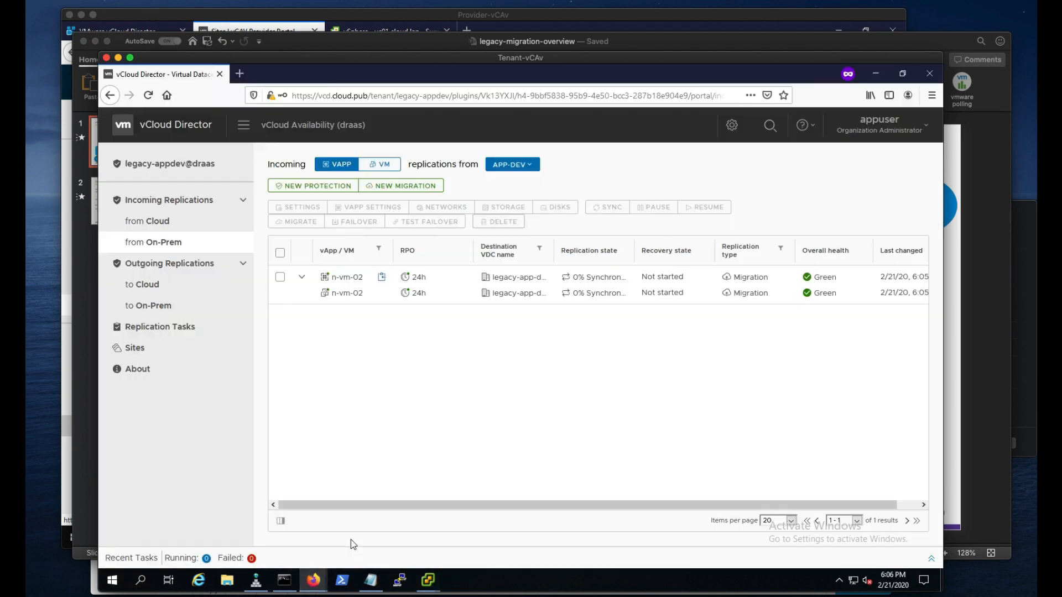
{"action": "left_click", "coordinate": [609, 276]}
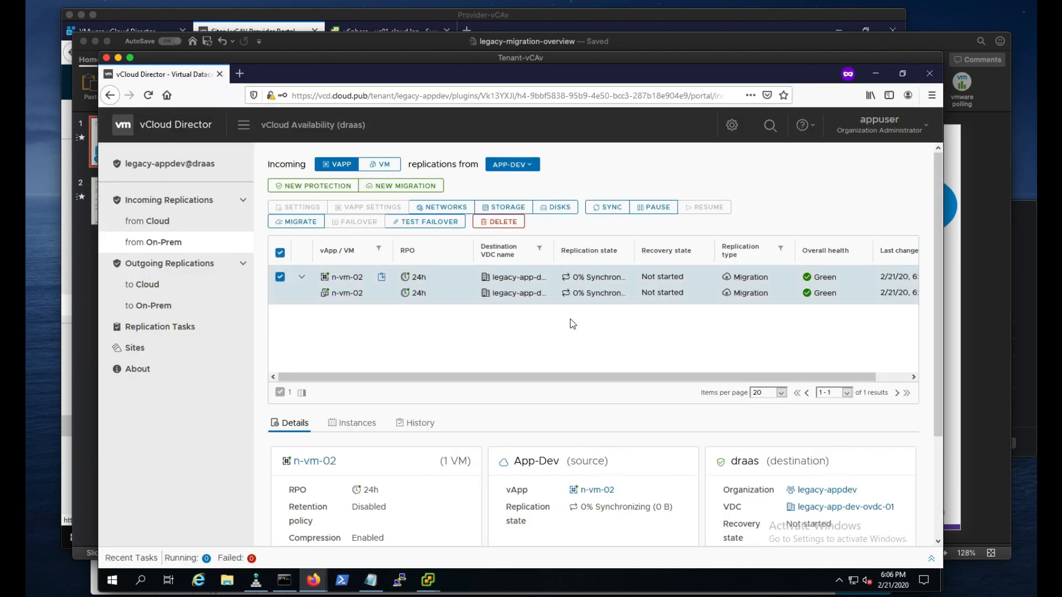